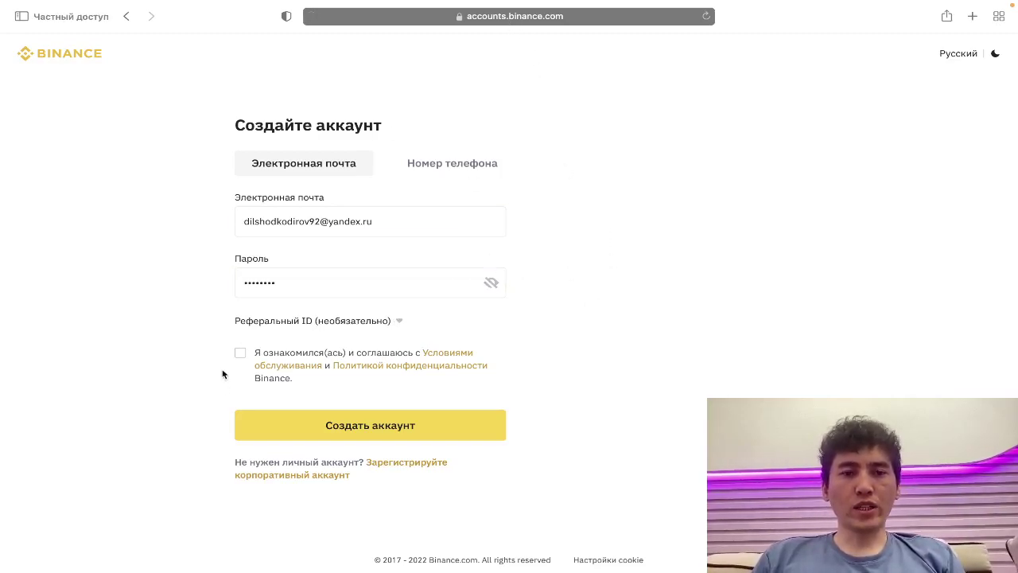
Accept the terms of service and privacy policy, then submit the Создать аккаунт form.
left_click(240, 353)
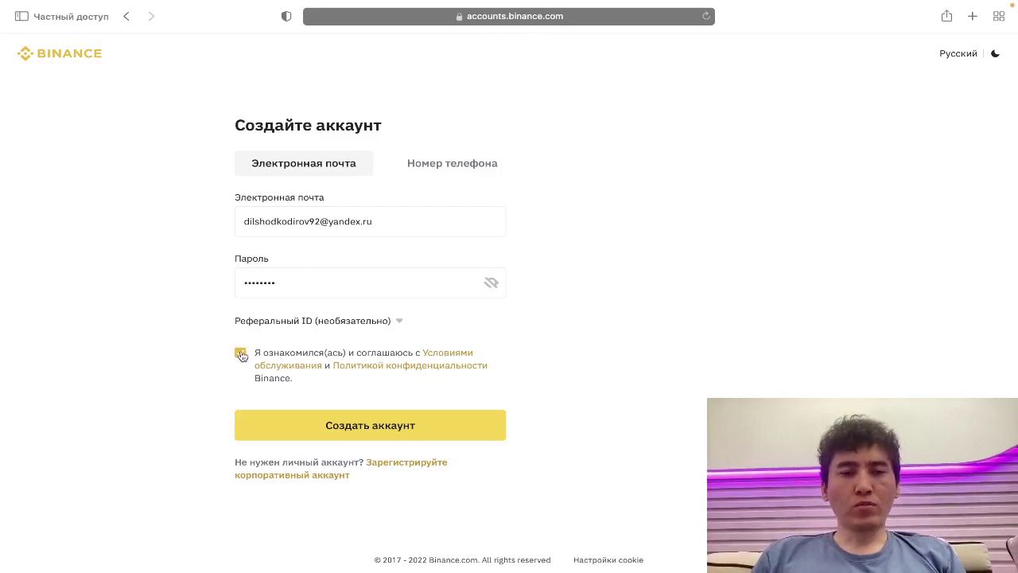
left_click(374, 414)
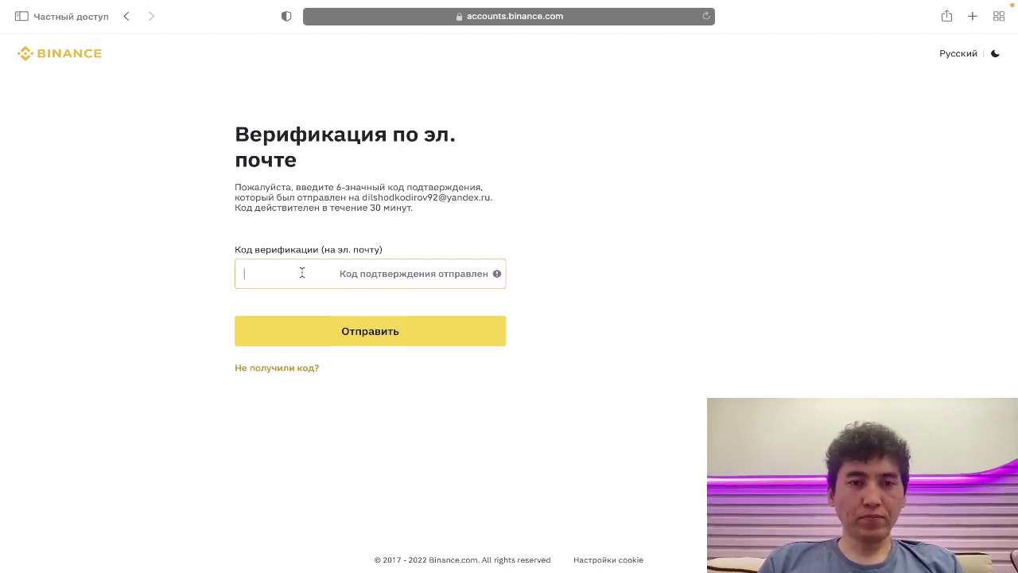
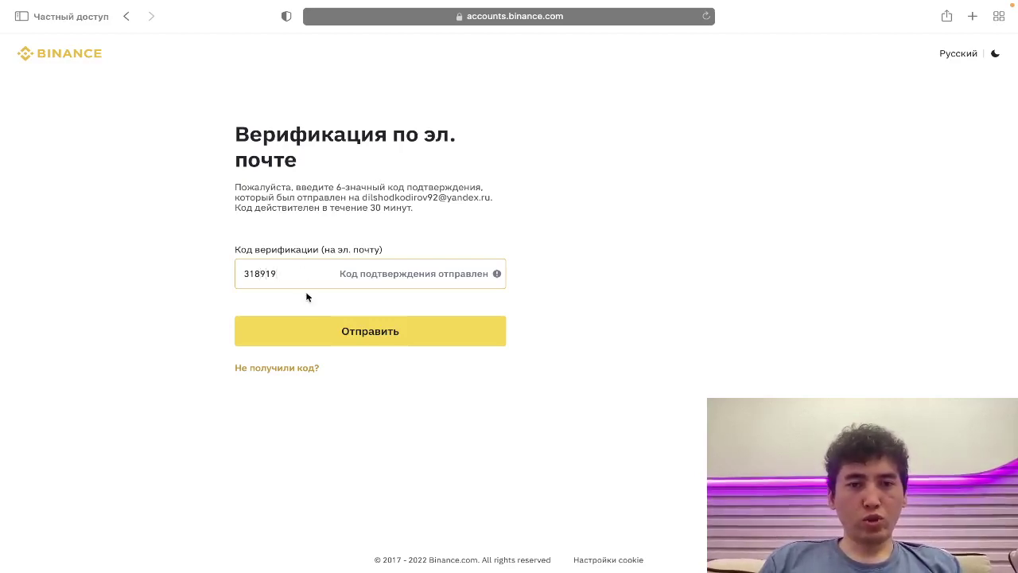
Enter the 6-digit code from the email and submit it with Отправить.
left_click(317, 333)
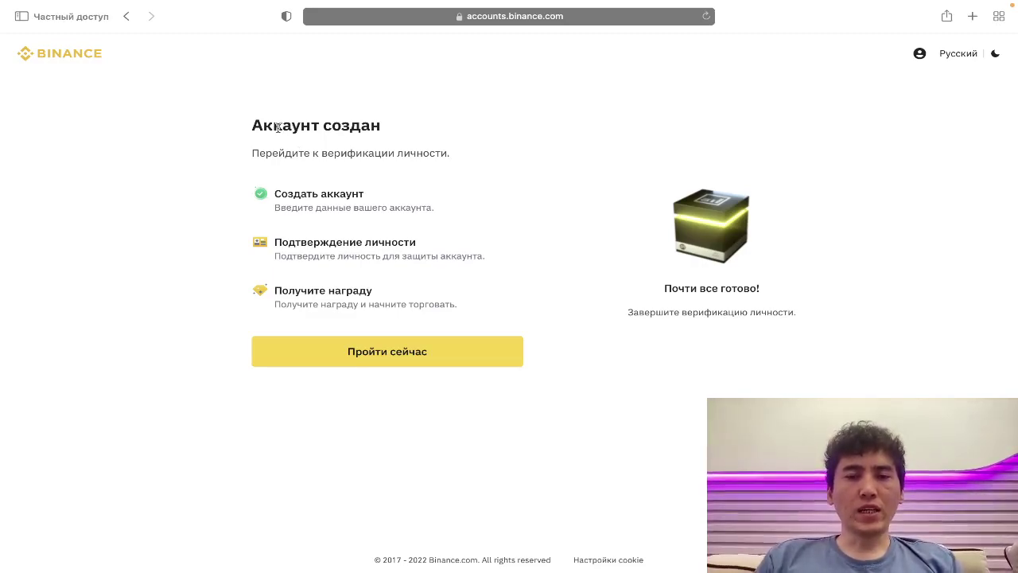
Begin identity verification from the Аккаунт создан page with Пройти сейчас.
triple_click(276, 129)
double_click(342, 128)
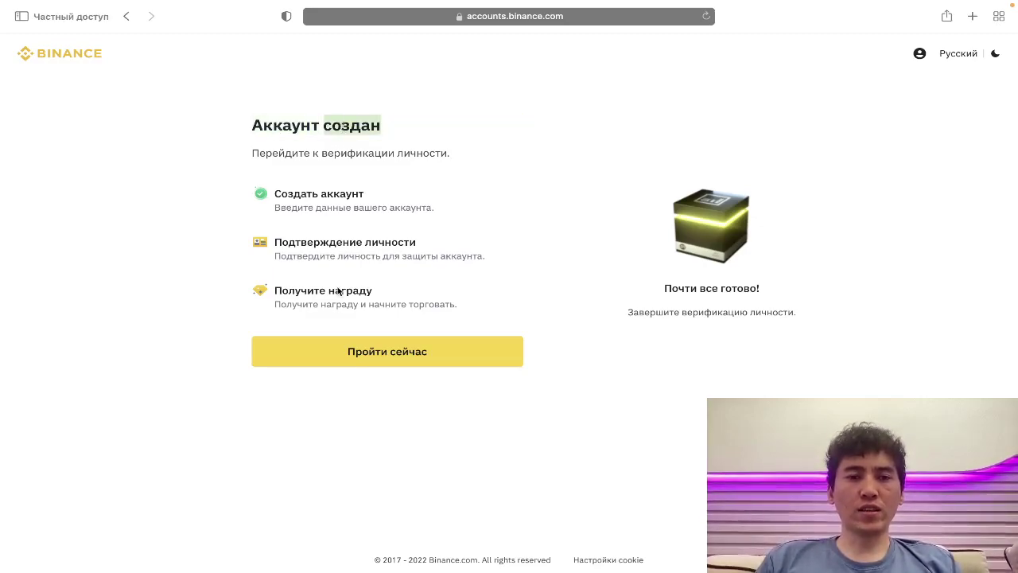
left_click(334, 346)
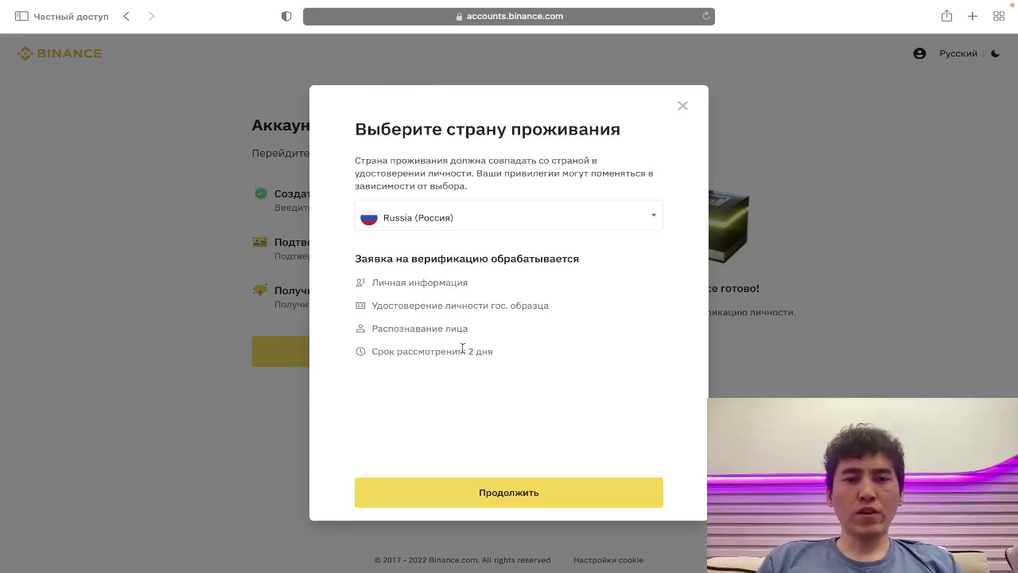
Confirm Russia as residence, select Russia as citizenship, and enter the first name and surname.
left_click(474, 493)
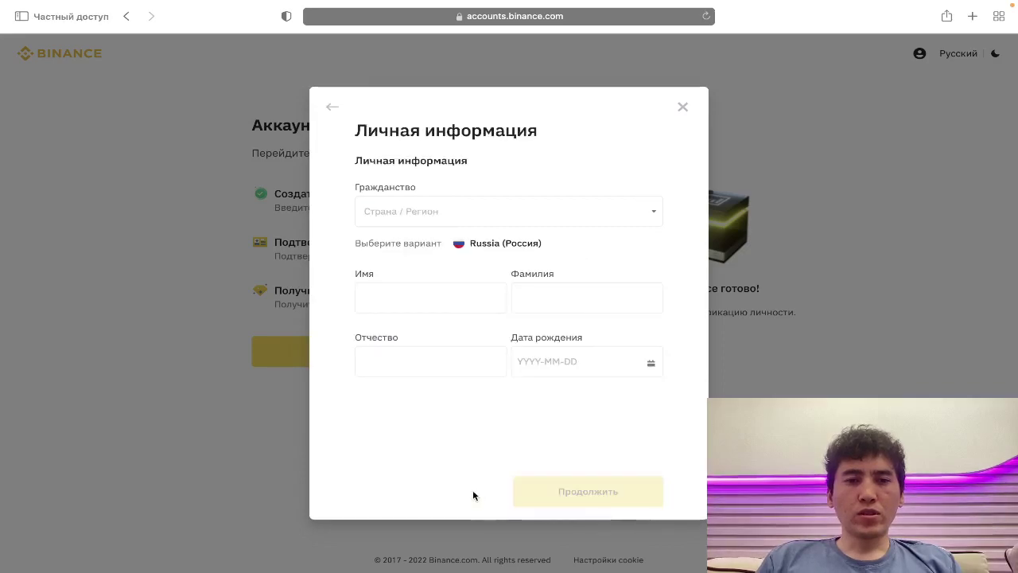
left_click(444, 211)
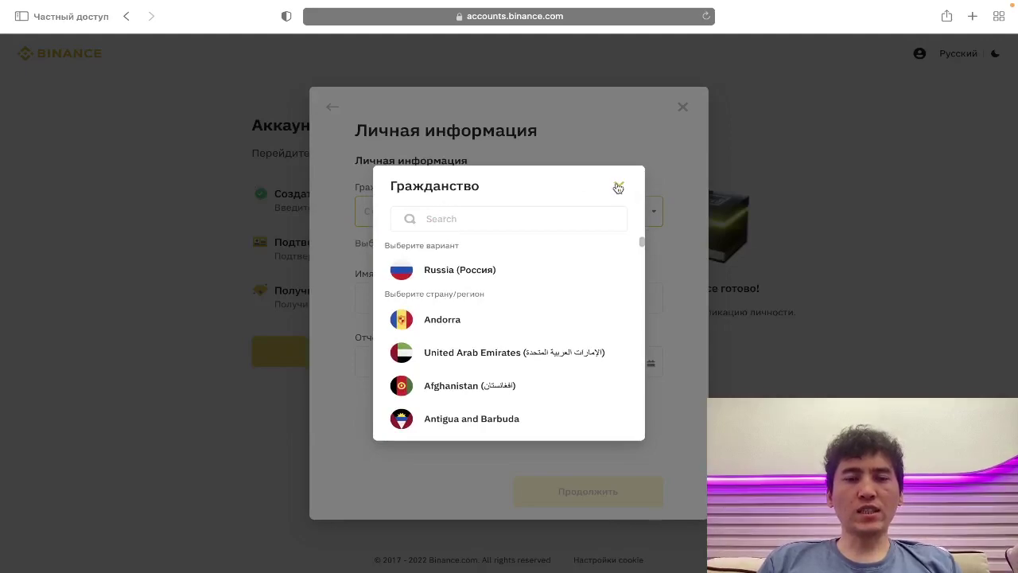
left_click(483, 271)
left_click(401, 282)
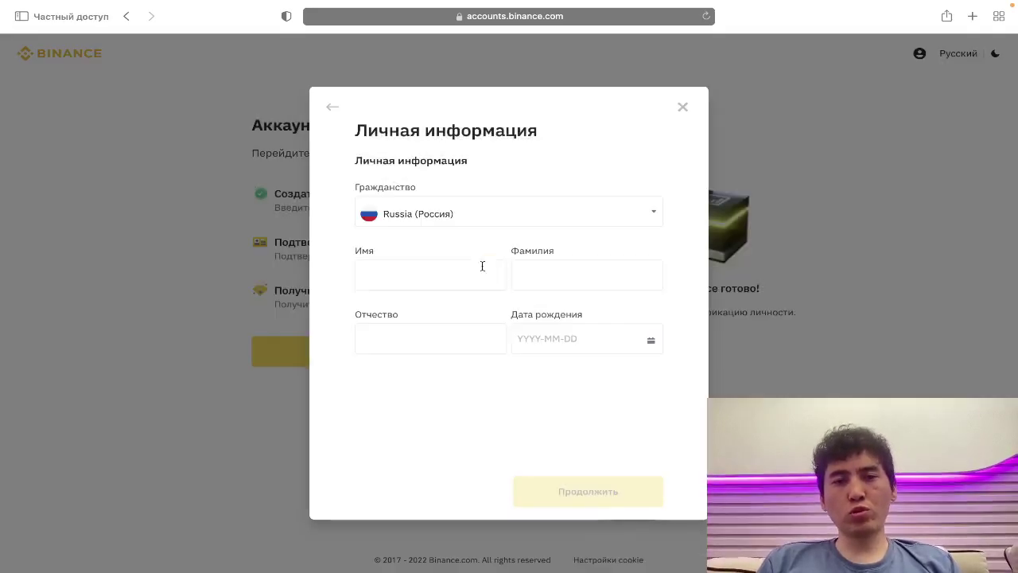
type("Fpf")
key("BackSpace")
key("BackSpace")
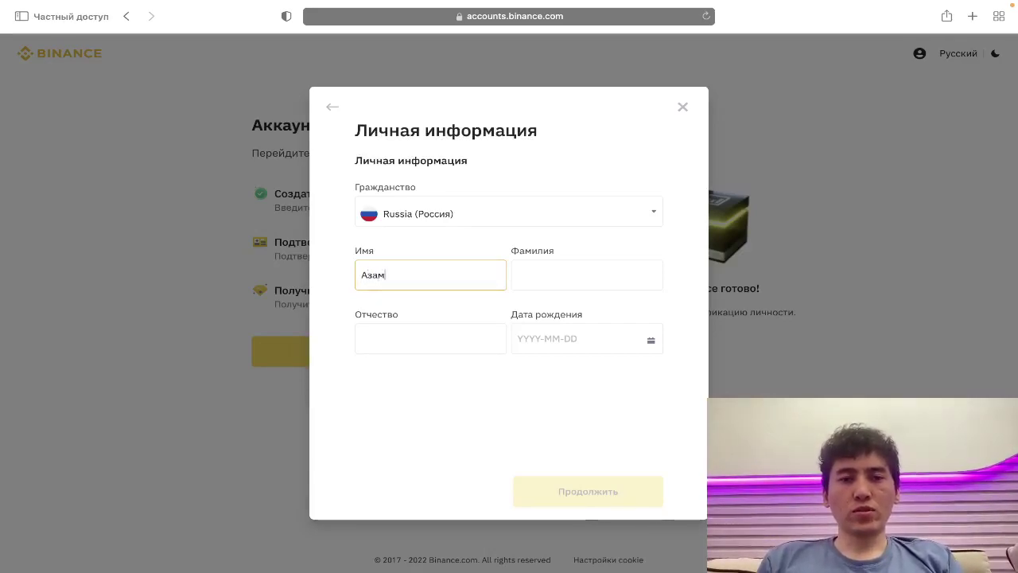
key("Tab")
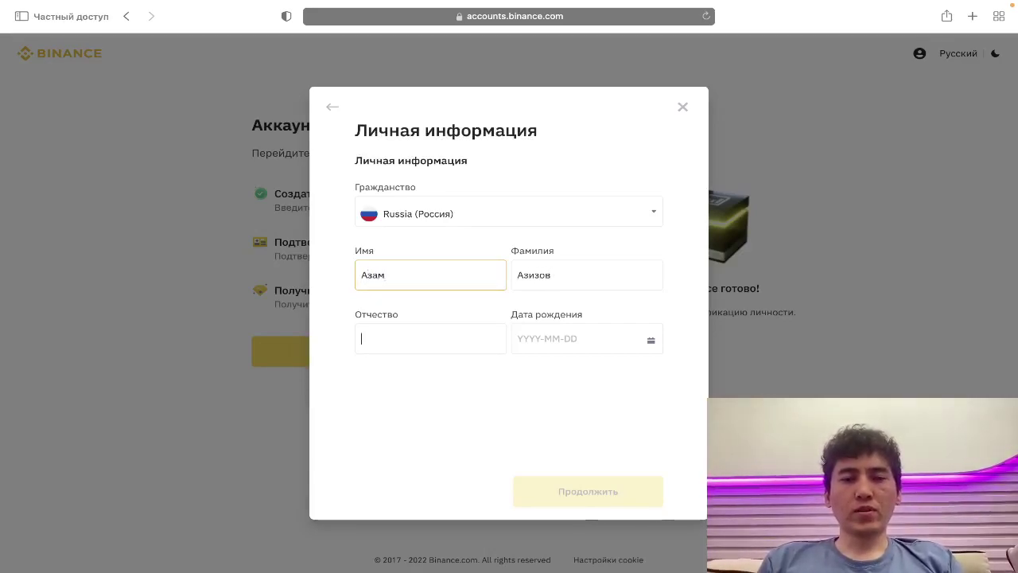
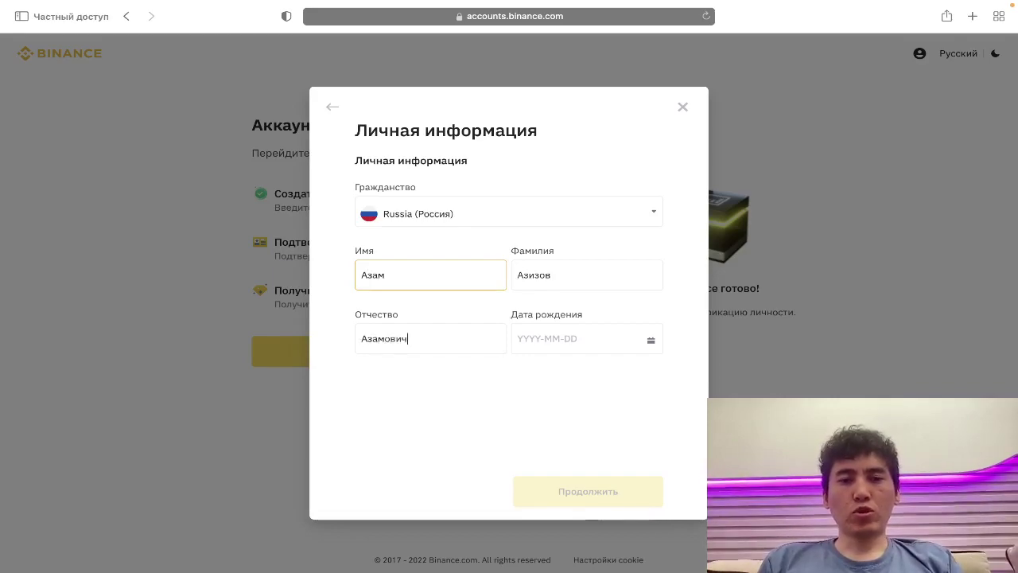
key("space")
Pick the date of birth in the calendar, nine years back, and submit the personal details.
left_click(530, 336)
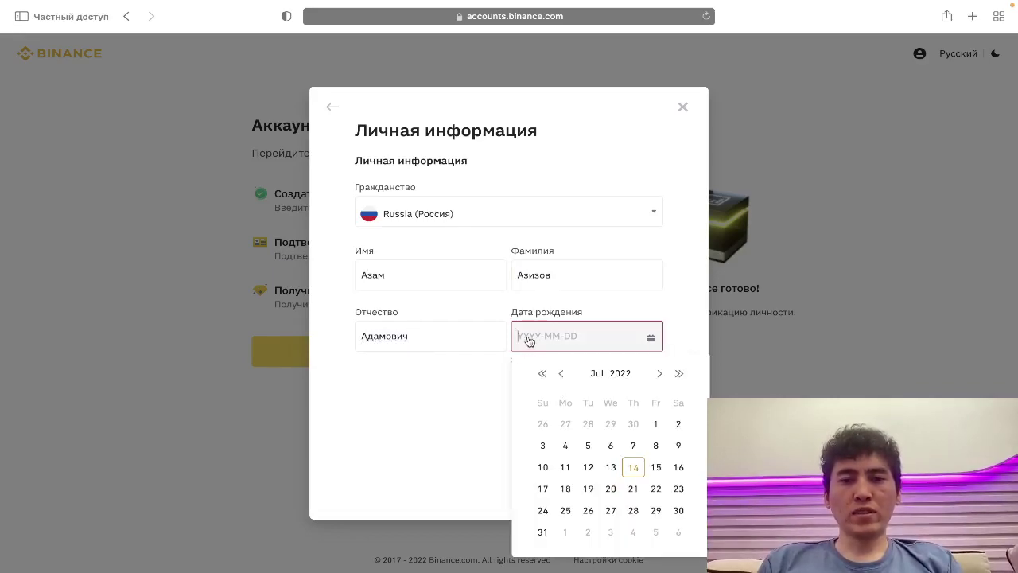
left_click(542, 375)
left_click(542, 374)
left_click(542, 375)
left_click(541, 374)
left_click(542, 374)
left_click(541, 374)
left_click(542, 375)
left_click(541, 374)
left_click(542, 374)
left_click(542, 374)
left_click(542, 374)
left_click(542, 375)
left_click(541, 374)
left_click(542, 374)
left_click(541, 375)
left_click(542, 375)
left_click(541, 375)
left_click(541, 375)
left_click(542, 375)
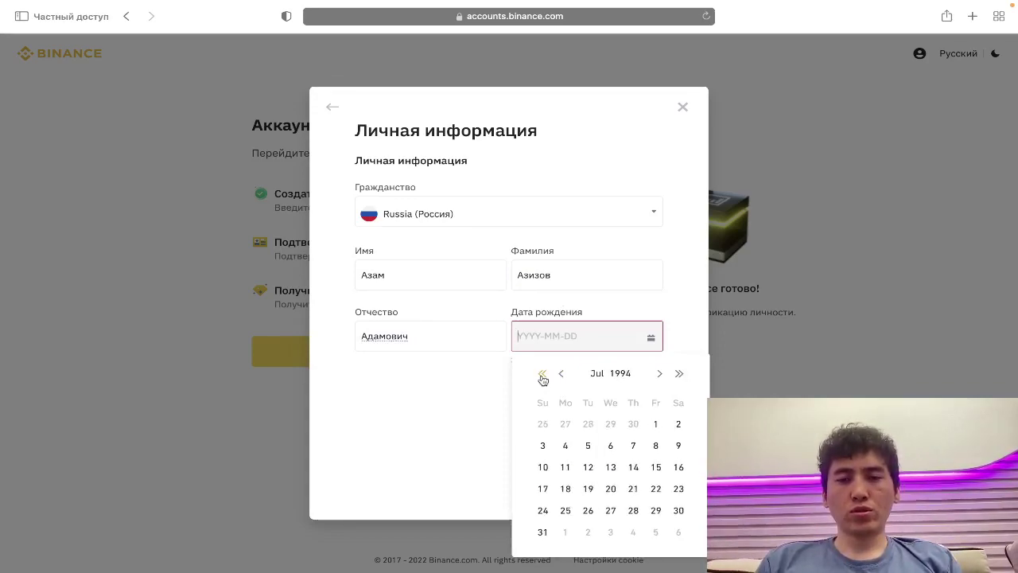
left_click(587, 450)
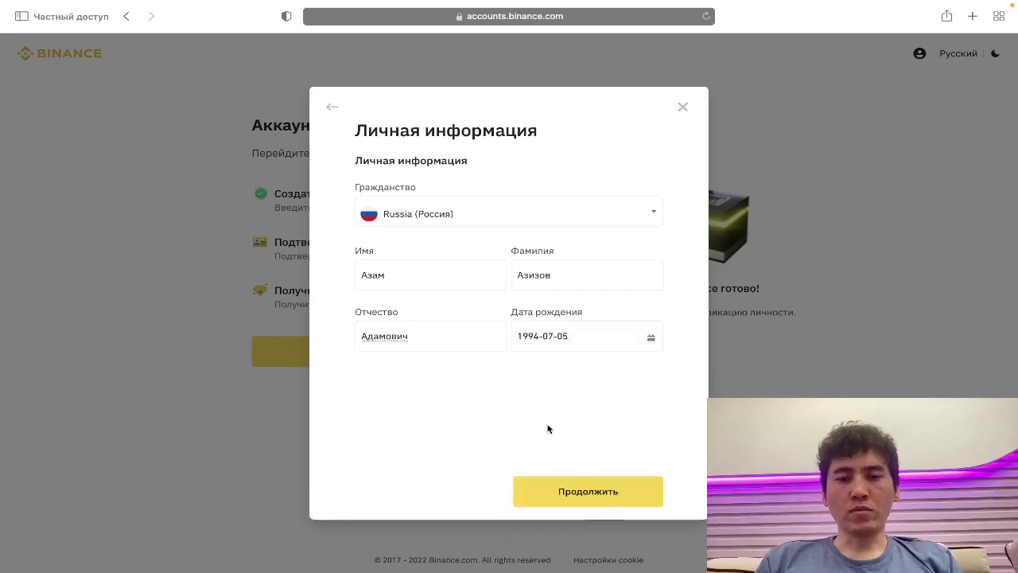
left_click(572, 487)
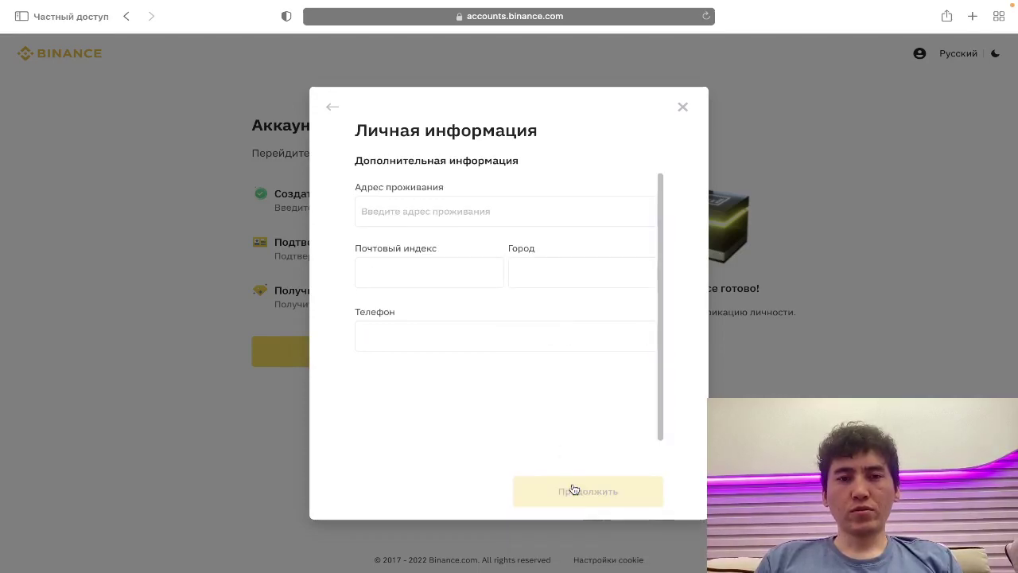
Fill in the city and the residential street address.
left_click(501, 206)
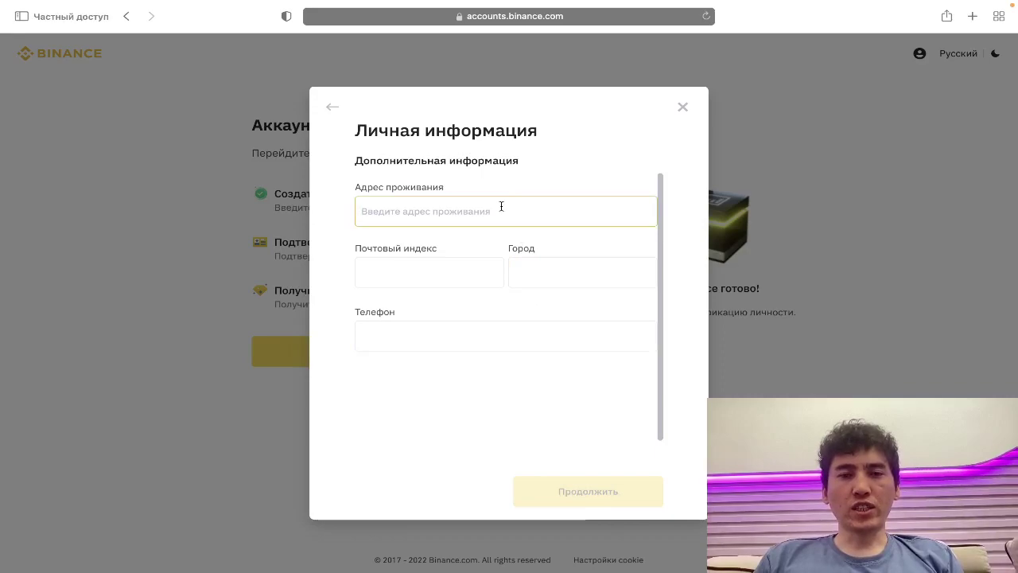
type("д")
key("BackSpace")
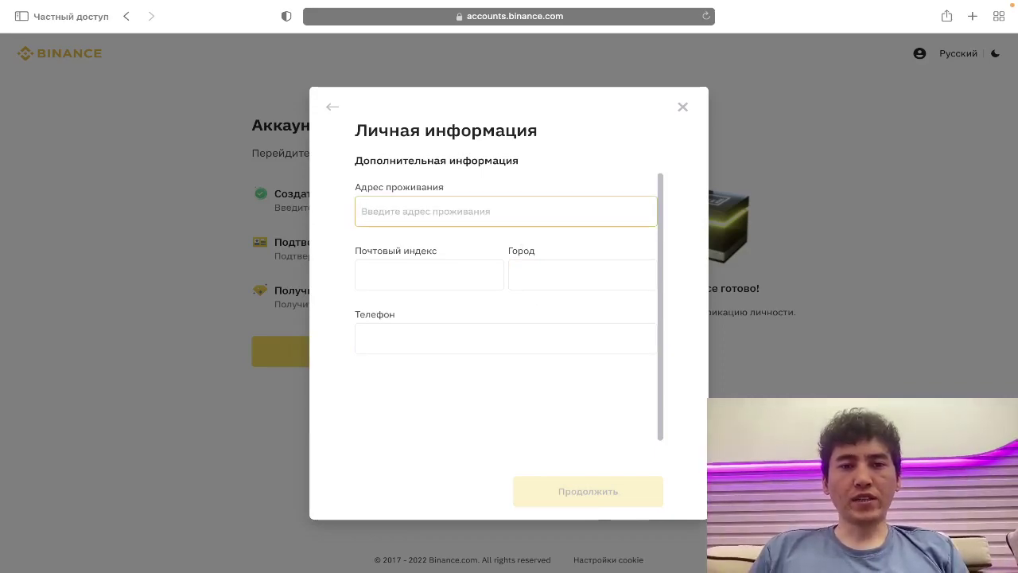
left_click(535, 268)
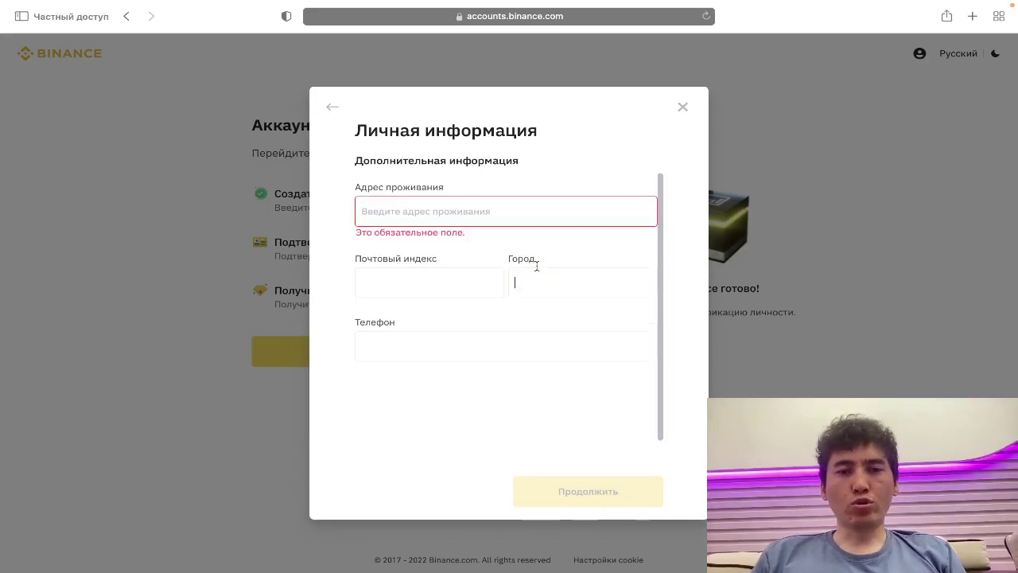
type("Пенза")
left_click(477, 215)
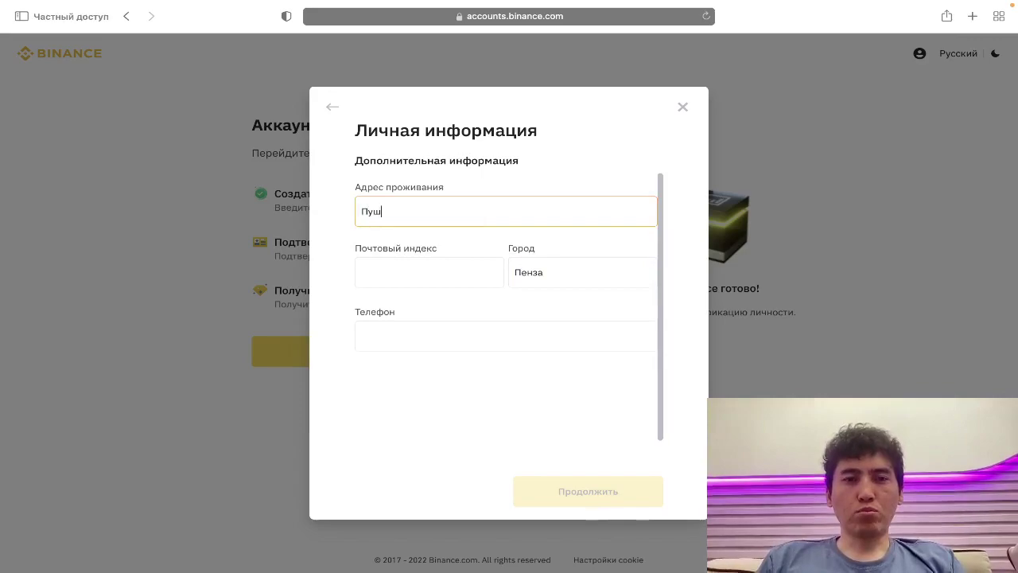
Enter the postal code and phone number, then submit the address details.
left_click(441, 263)
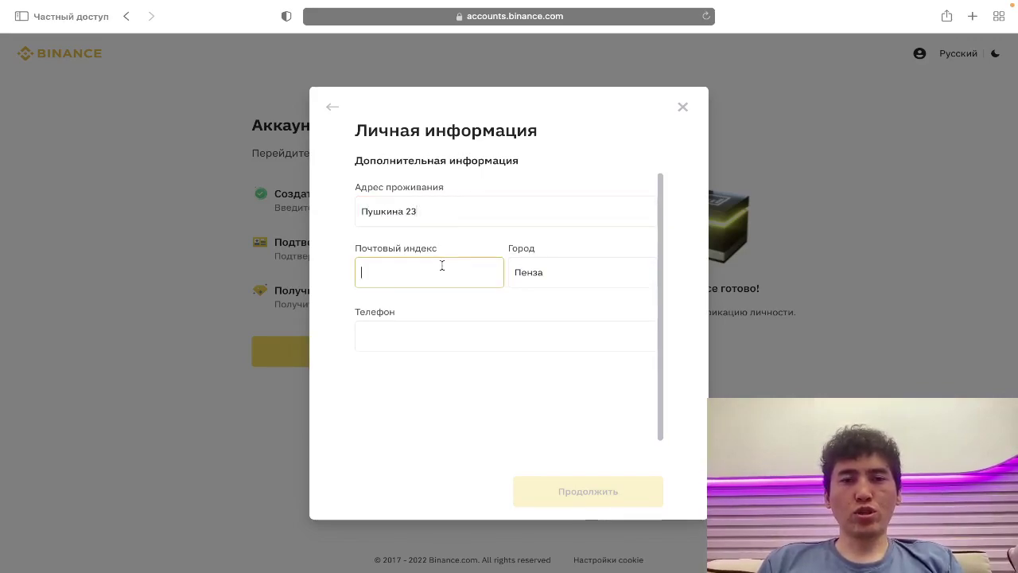
type("440011")
left_click(428, 329)
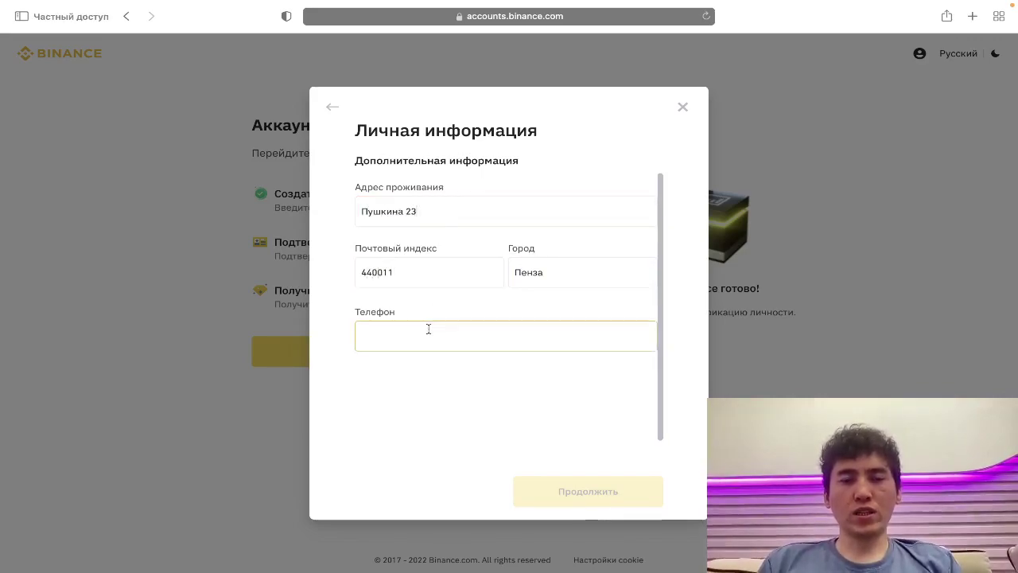
type("89")
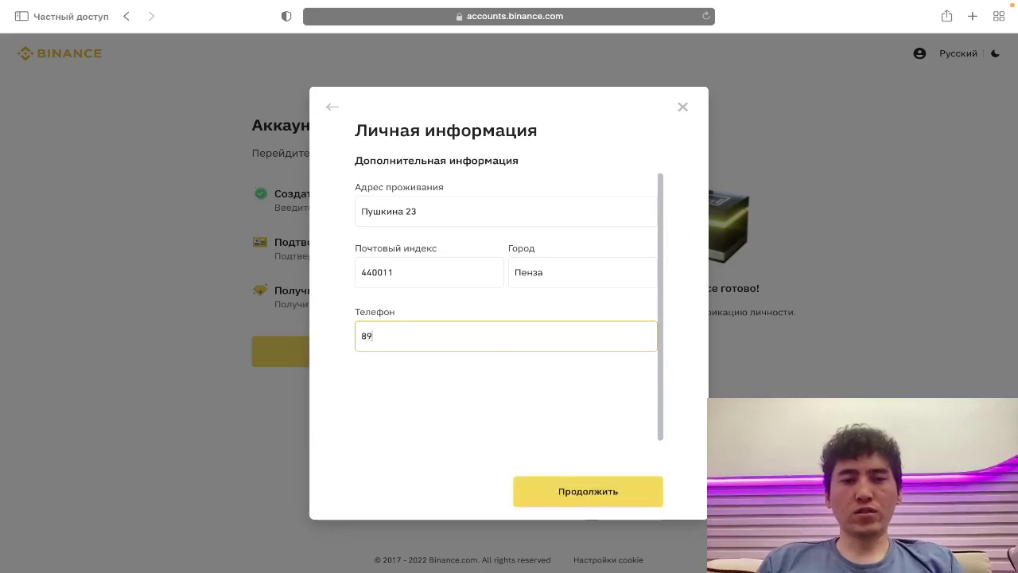
type("9999999999")
left_click(532, 449)
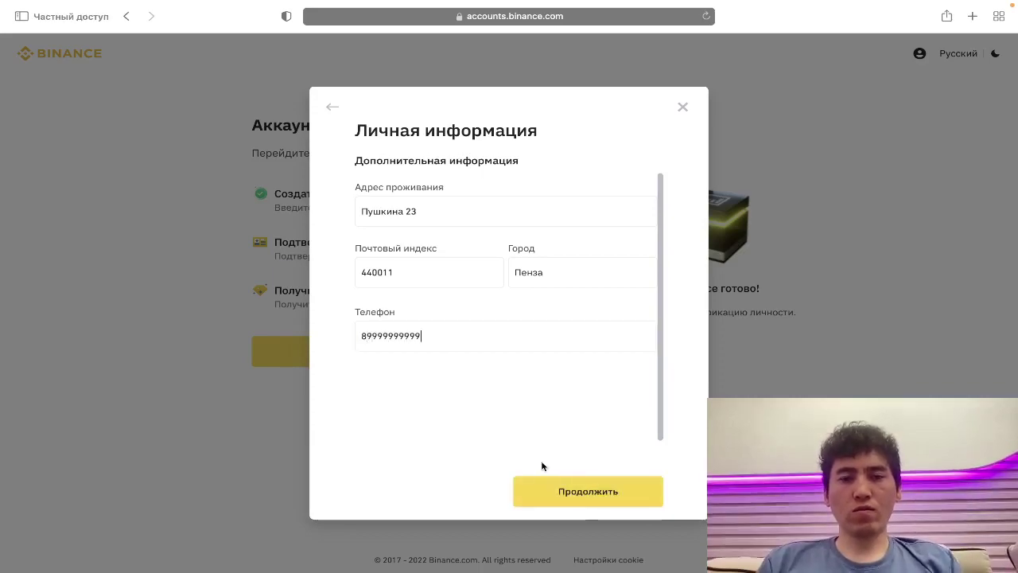
left_click(561, 492)
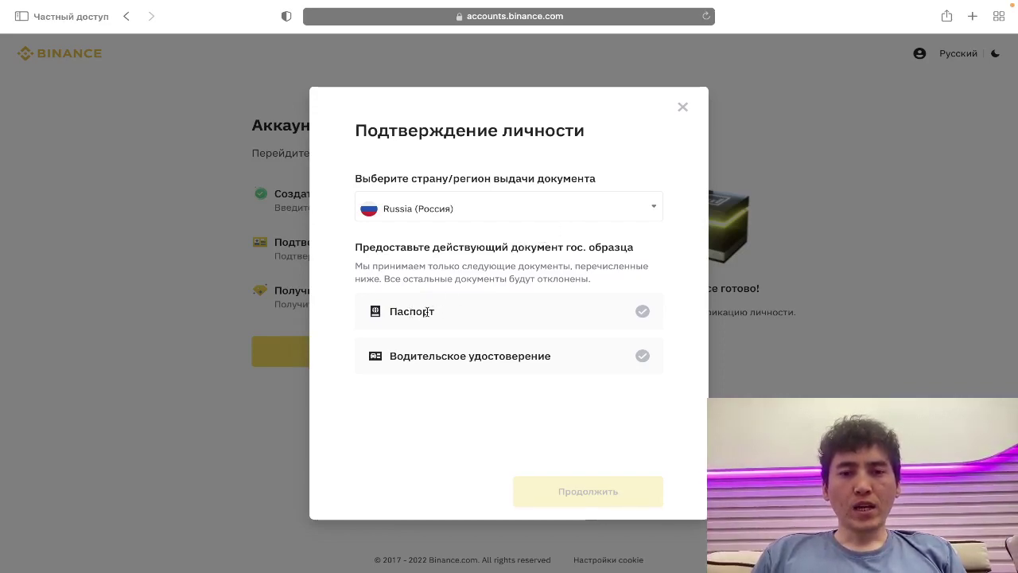
Toggle the document choice between Паспорт and driving licence, highlighting words in the rejection note.
left_click(427, 312)
left_click(427, 349)
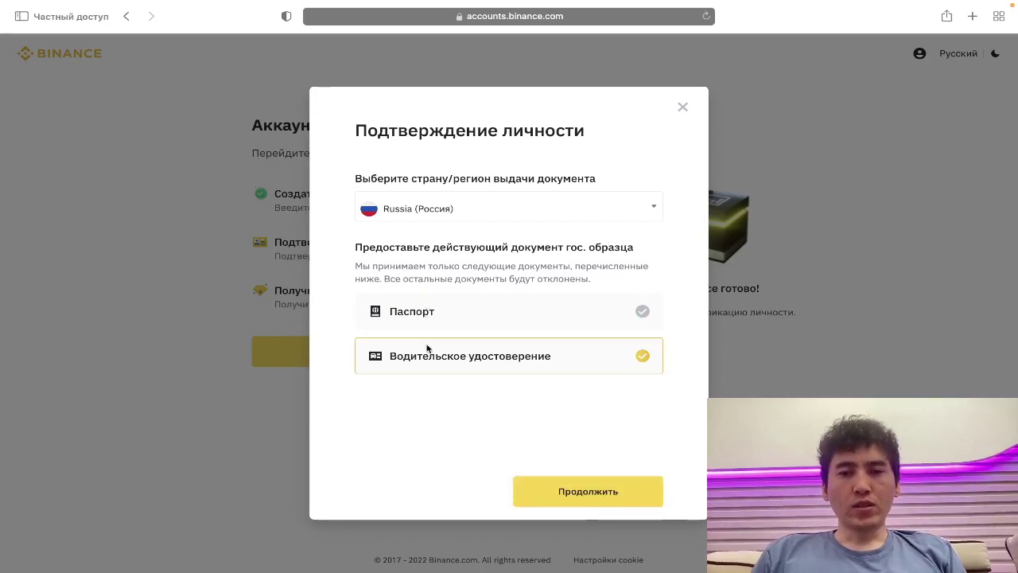
left_click(455, 316)
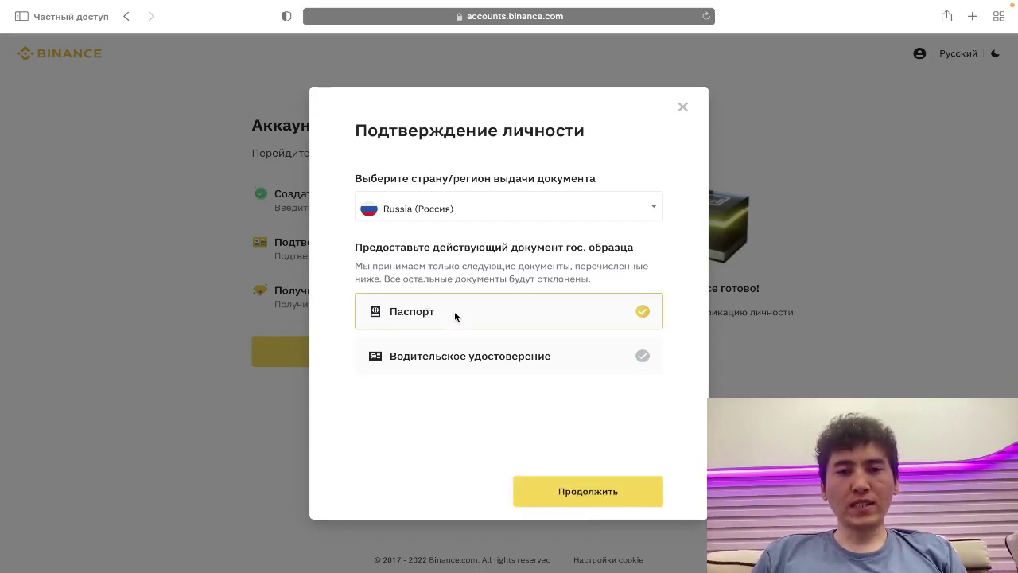
left_click(446, 350)
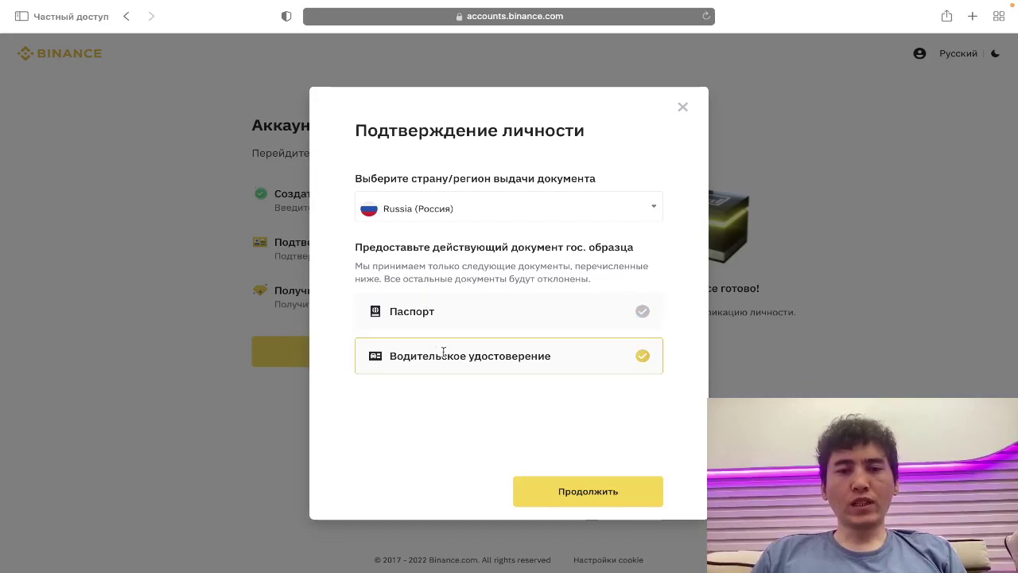
left_click(468, 316)
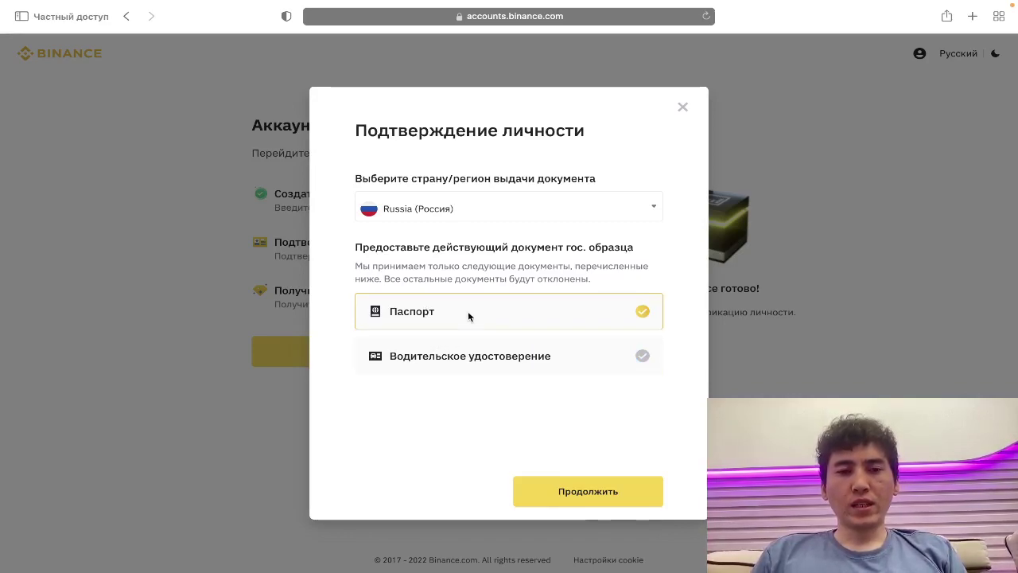
double_click(563, 278)
double_click(488, 266)
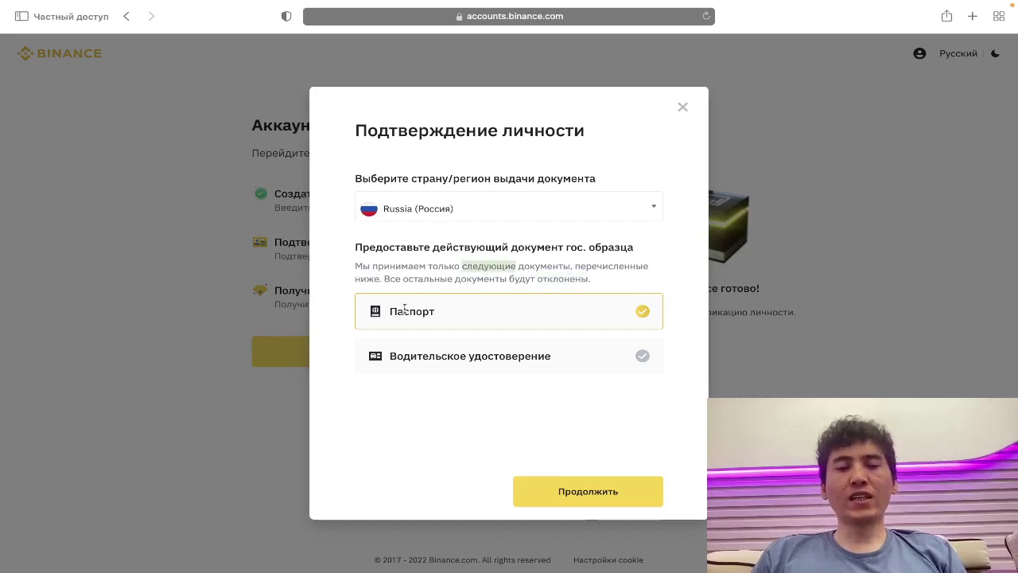
Settle on Паспорт as the ID document and proceed to its upload requirements.
left_click_drag(389, 311, 437, 311)
left_click(501, 302)
double_click(410, 312)
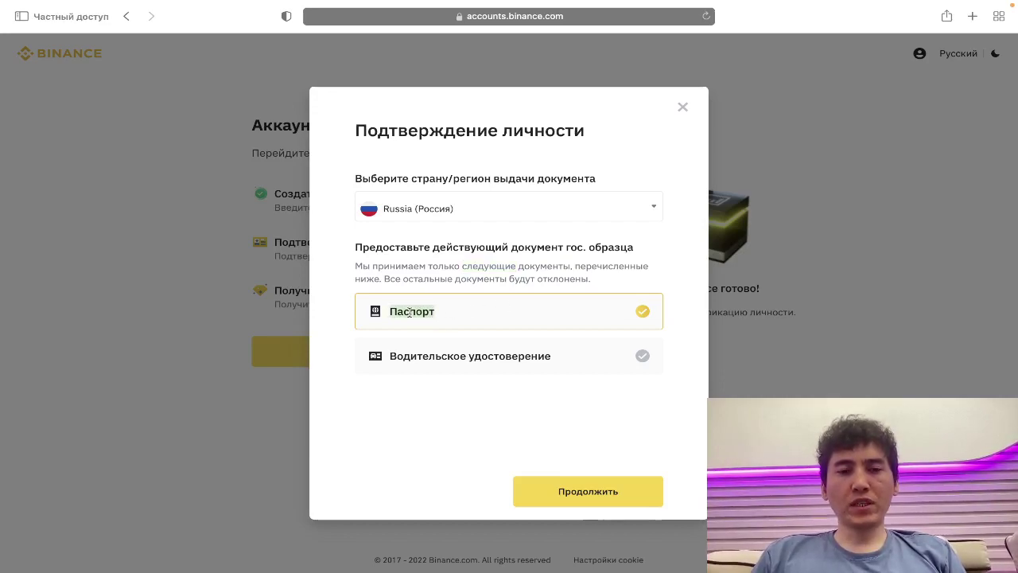
left_click(433, 357)
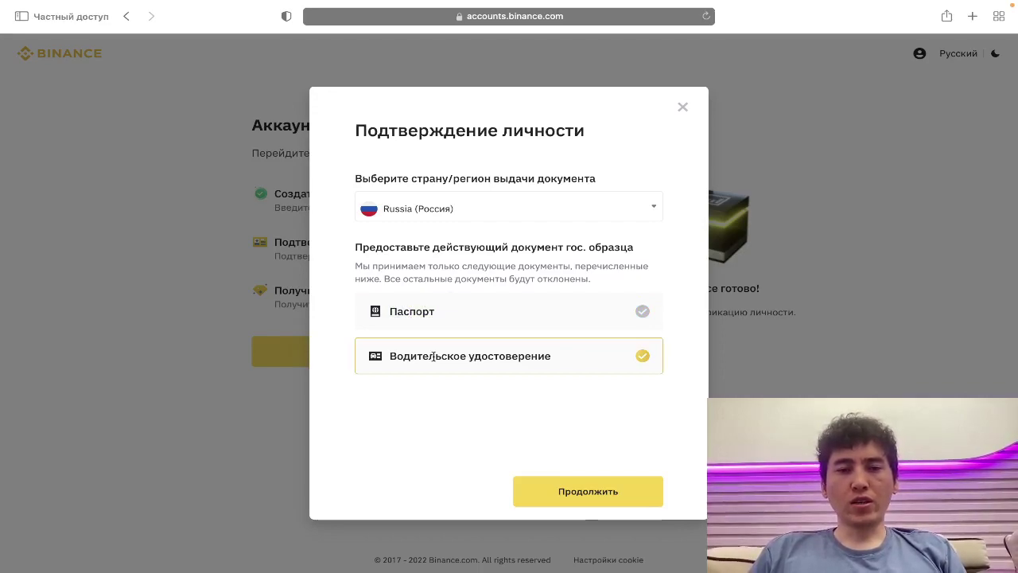
left_click(500, 316)
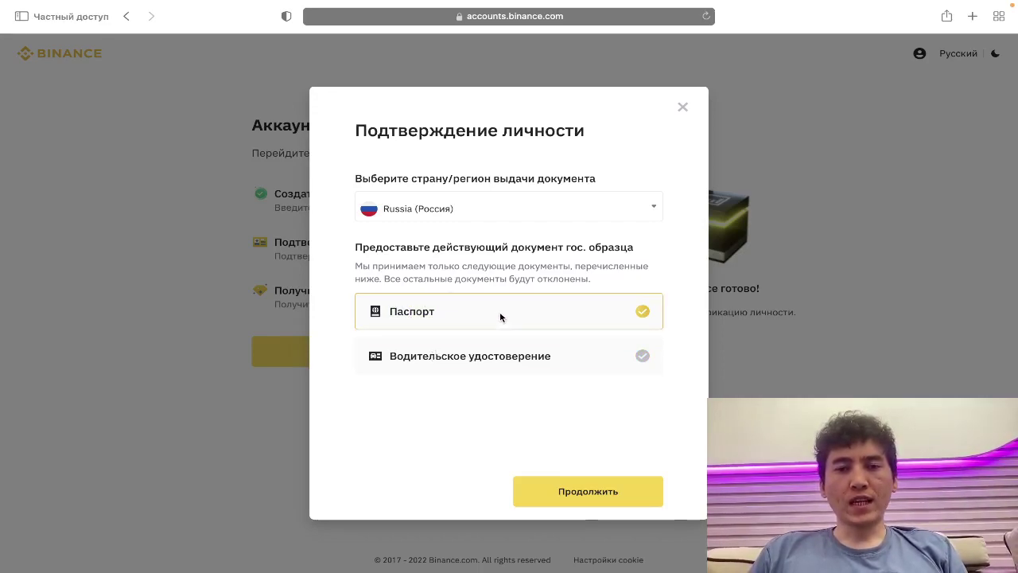
left_click(551, 490)
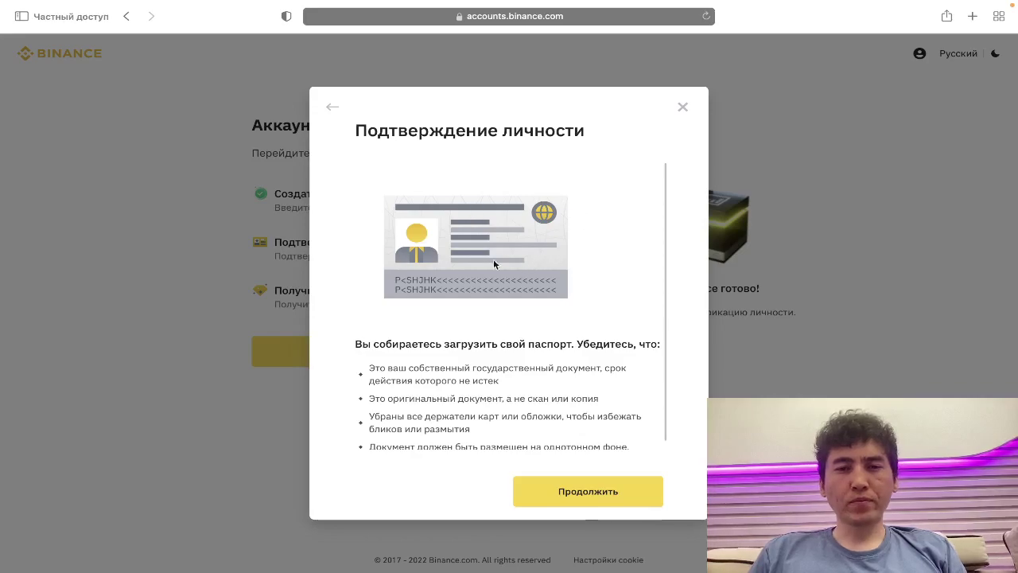
Read through the passport requirements and continue to the Заграничный паспорт upload step.
scroll(497, 274, "down", 1)
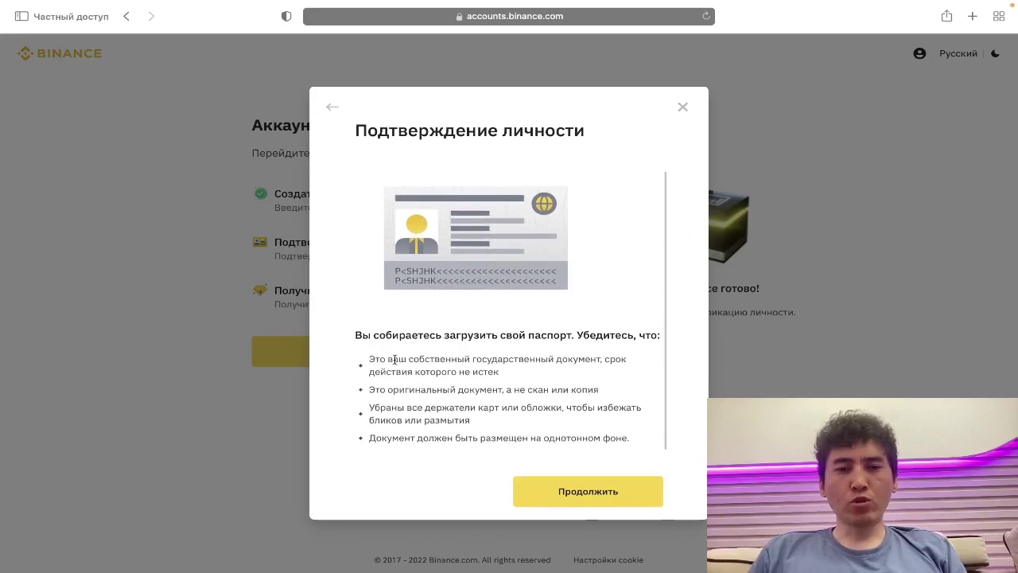
left_click_drag(368, 360, 511, 366)
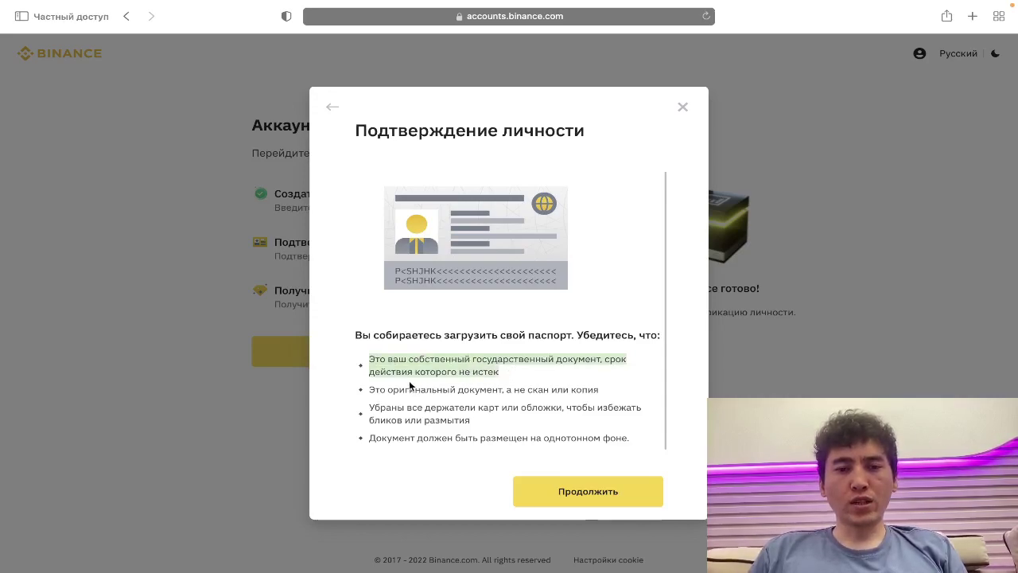
left_click_drag(367, 390, 498, 390)
left_click(514, 385)
left_click_drag(369, 390, 483, 390)
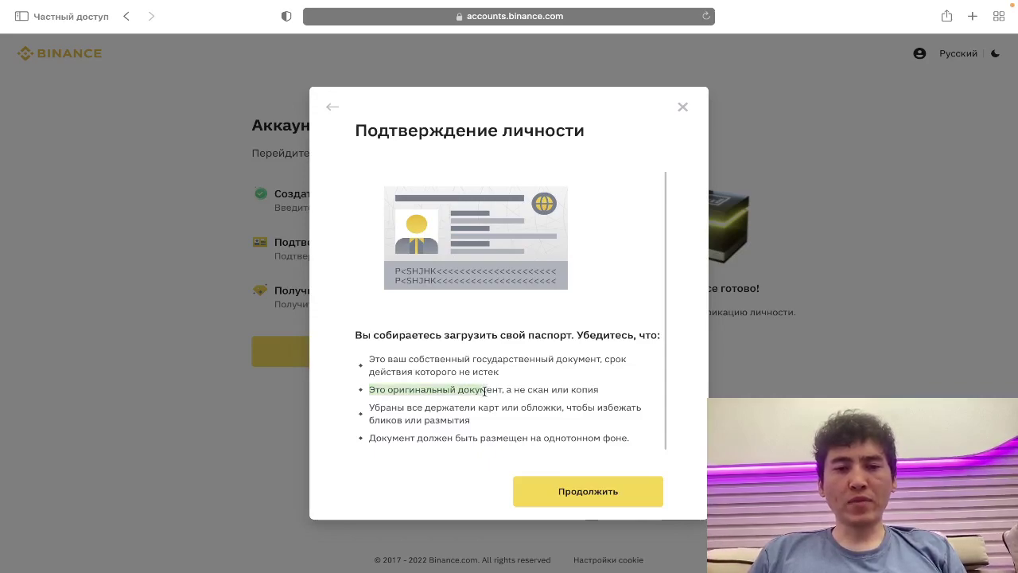
triple_click(484, 389)
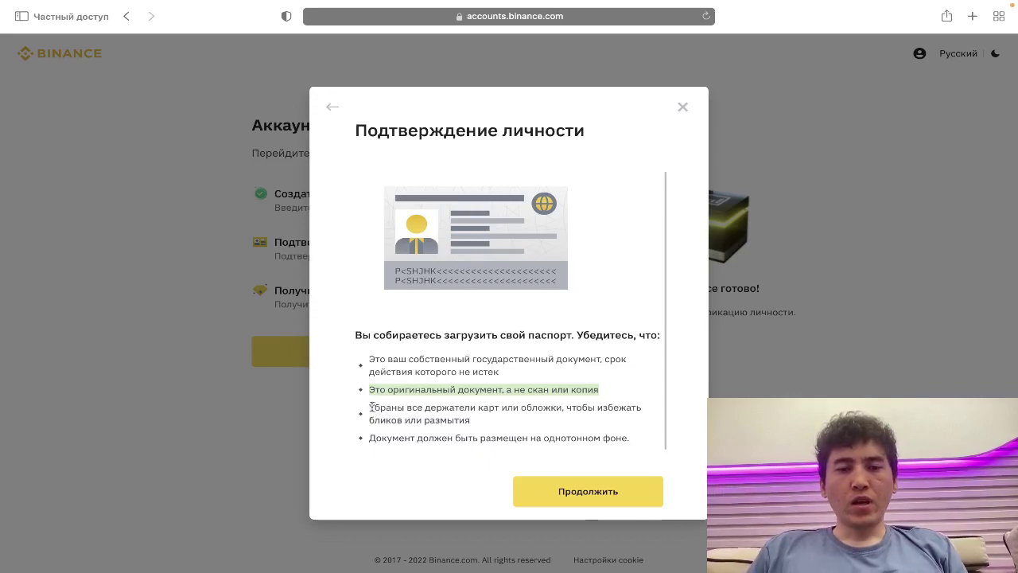
left_click_drag(369, 406, 491, 411)
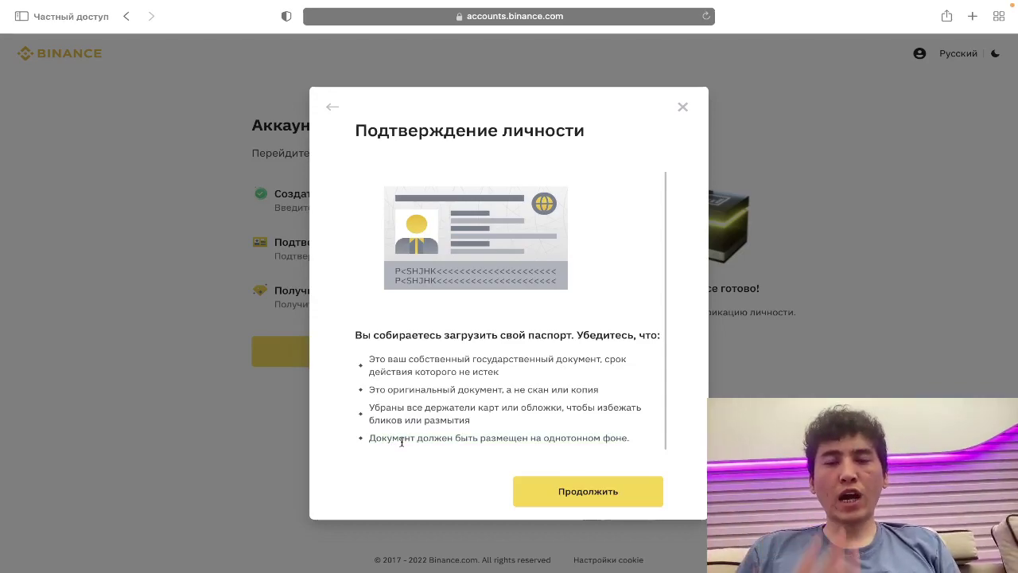
left_click(538, 492)
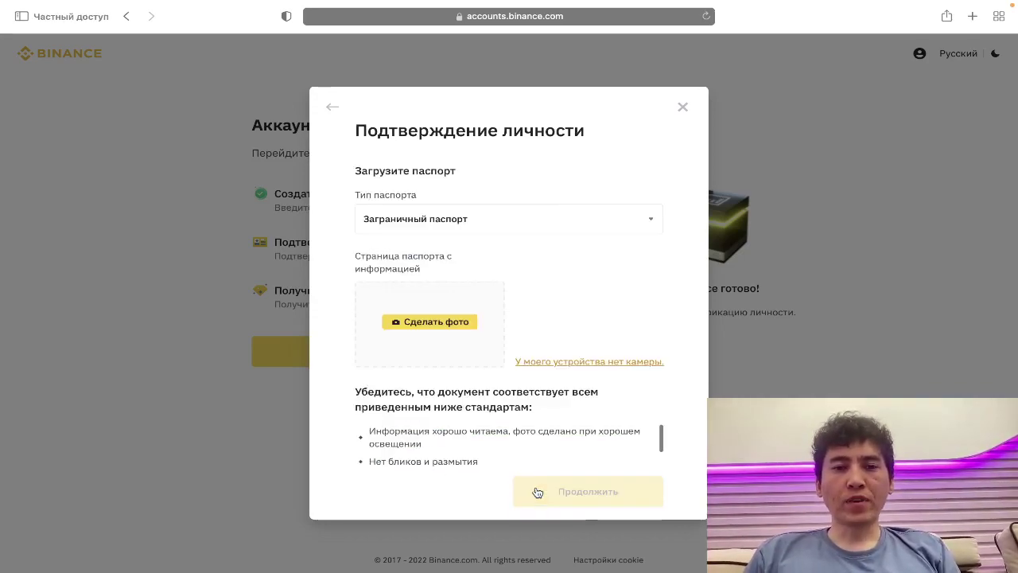
left_click(450, 213)
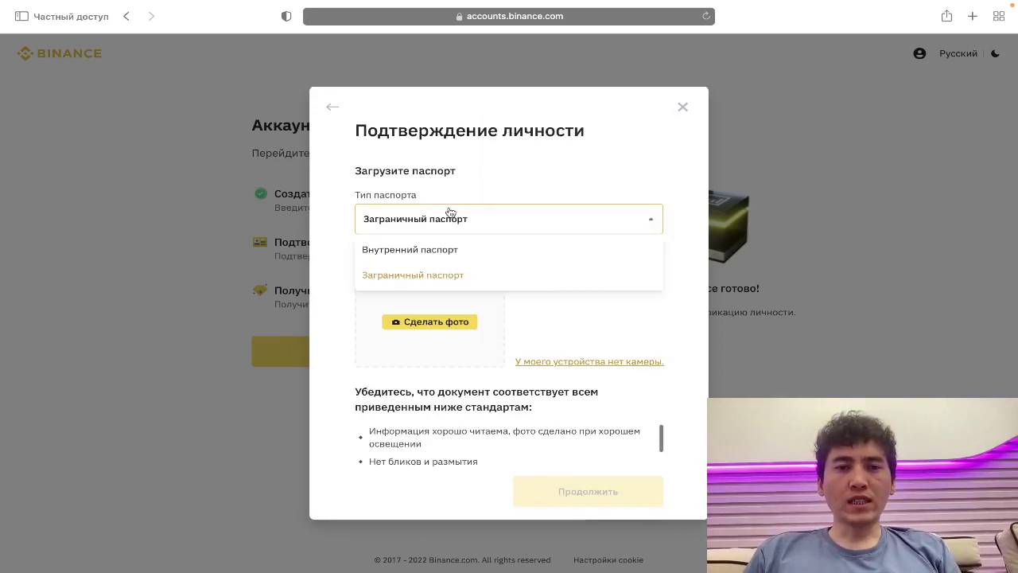
left_click(450, 214)
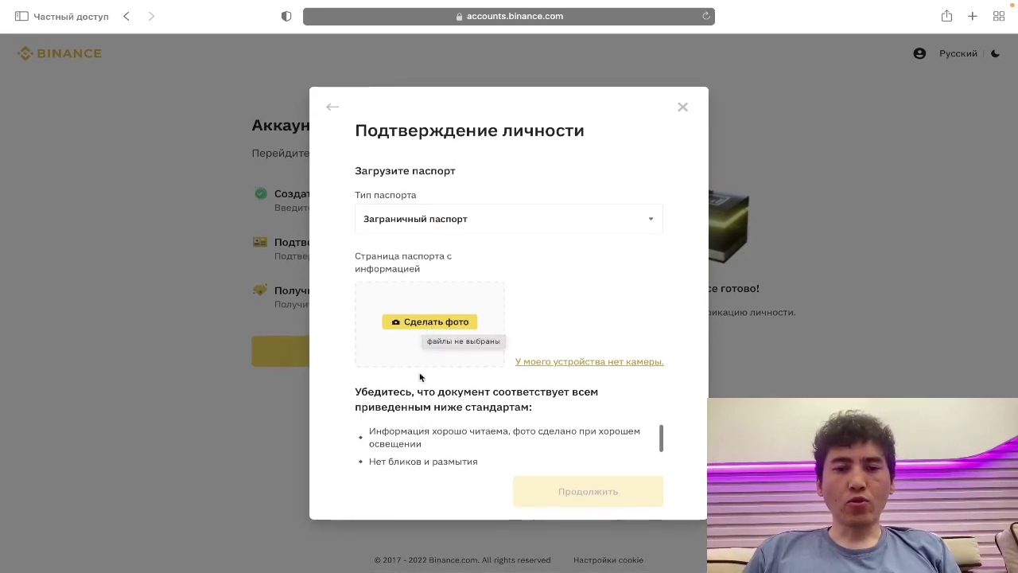
left_click_drag(369, 431, 422, 444)
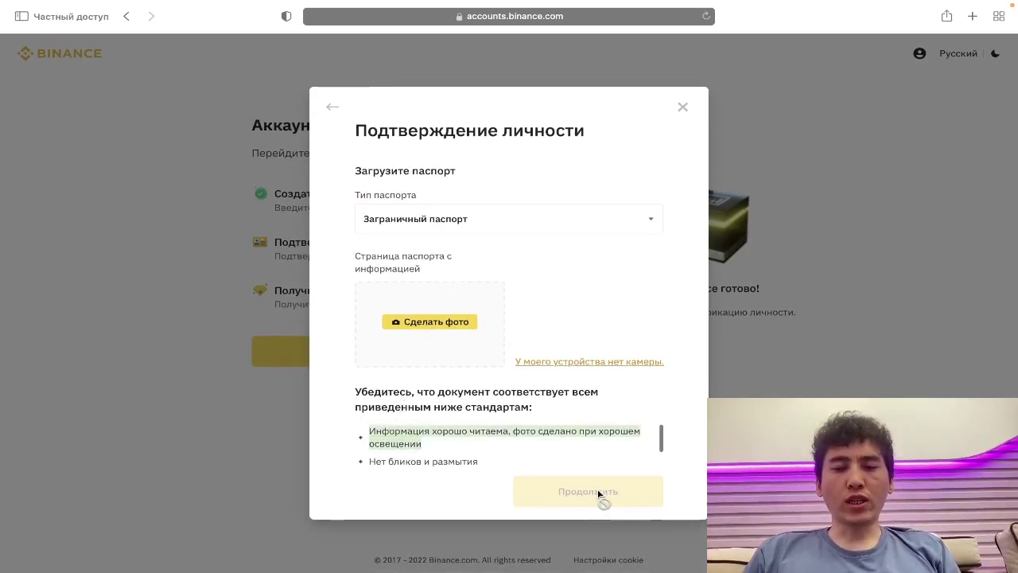
triple_click(501, 391)
left_click(501, 391)
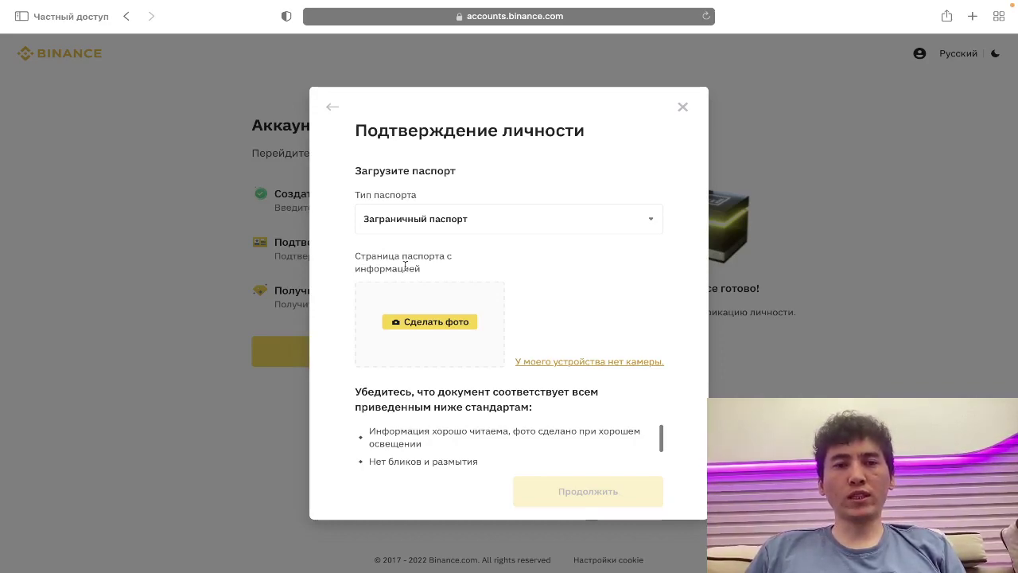
Exit identity verification, confirming with Подтвердить, and go to the Binance home page.
left_click(682, 107)
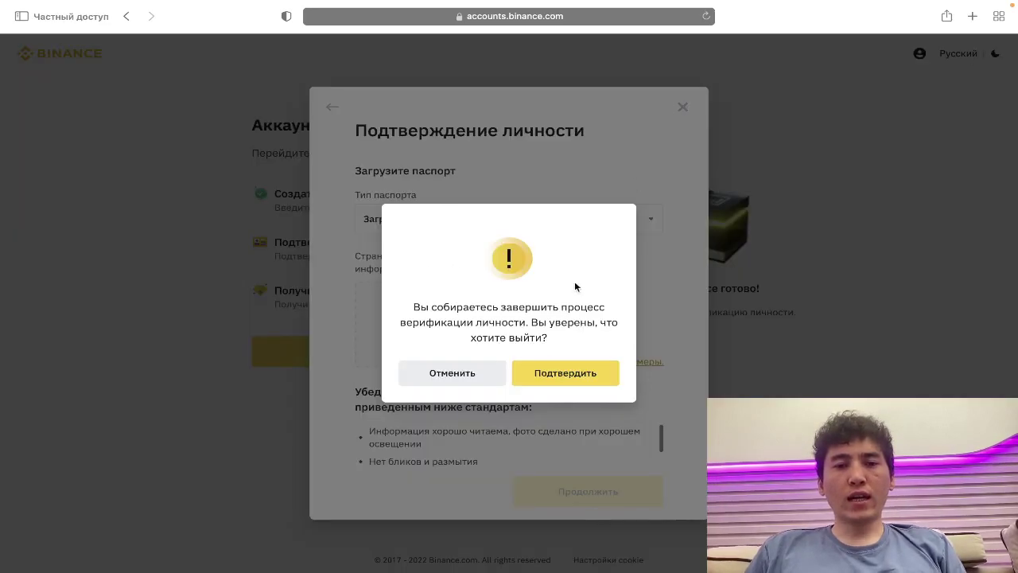
left_click(526, 373)
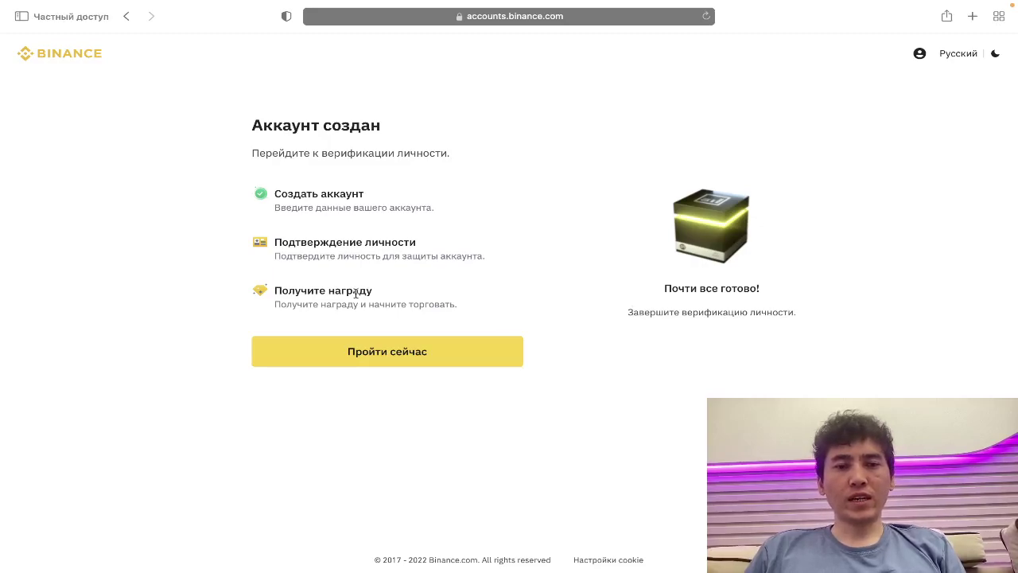
left_click(81, 56)
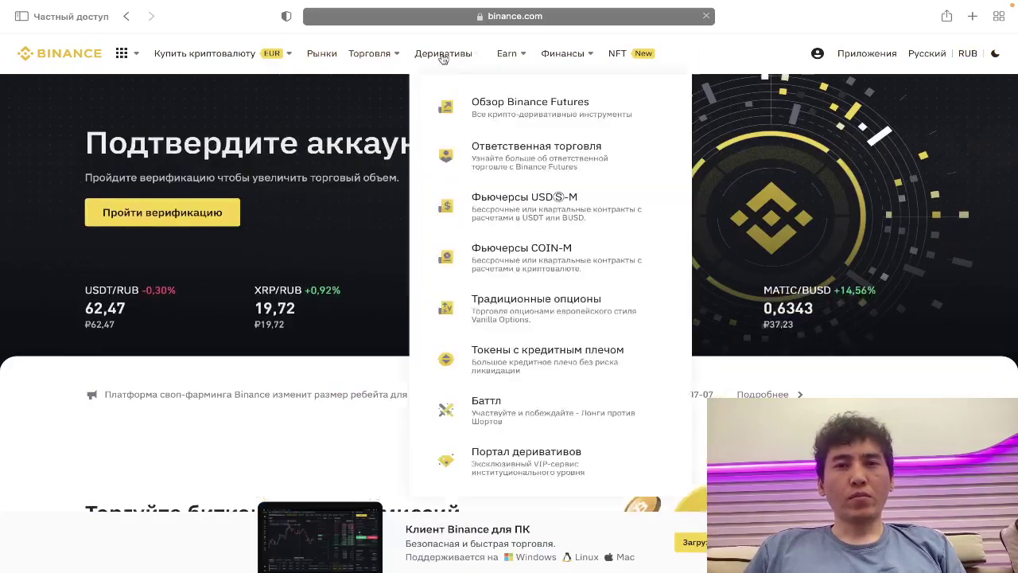
Return to the account setup page, then switch to the OBS recording desktop space.
mouse_move(576, 58)
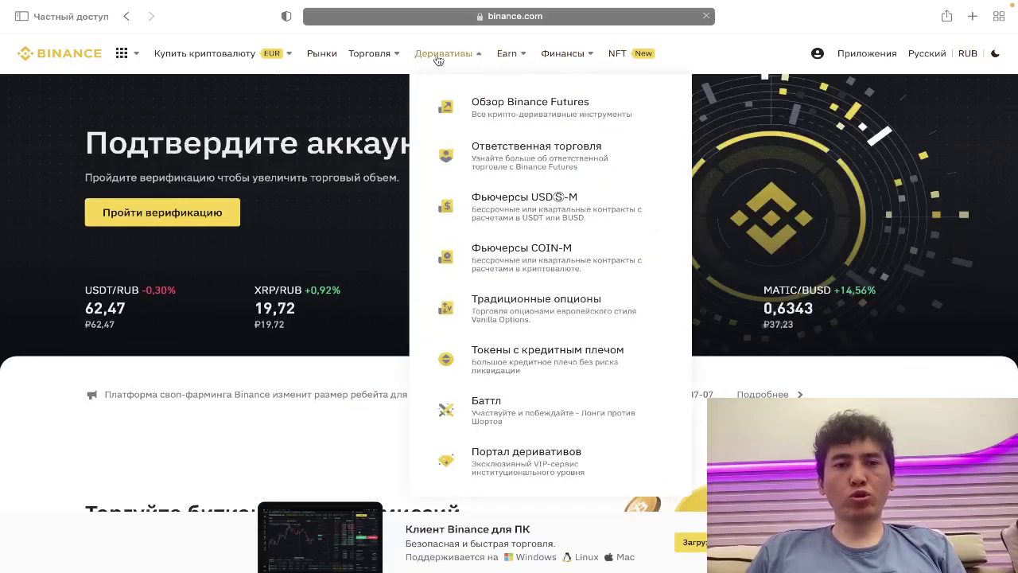
left_click(442, 56)
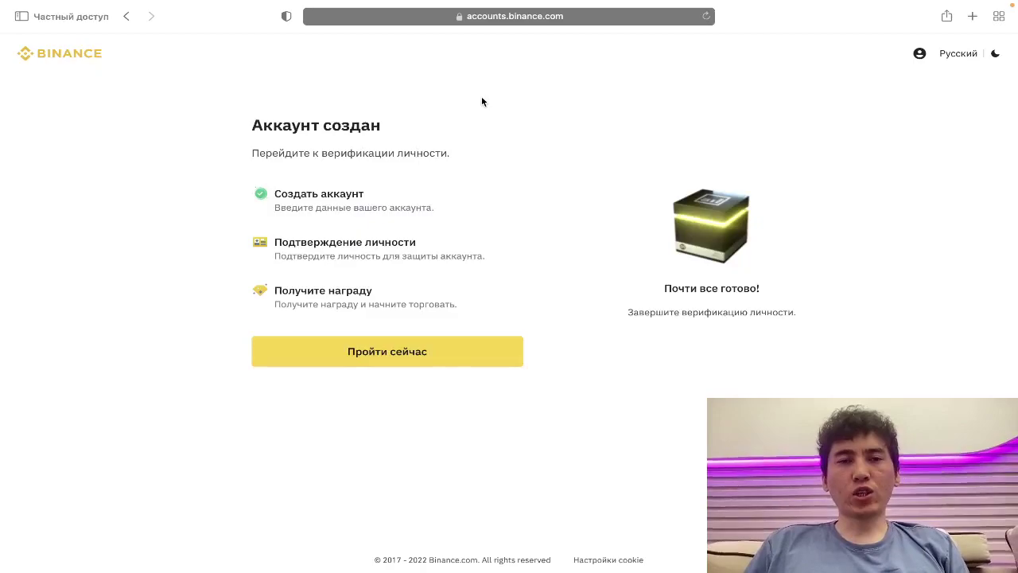
key("ctrl+Left")
key("ctrl+Left")
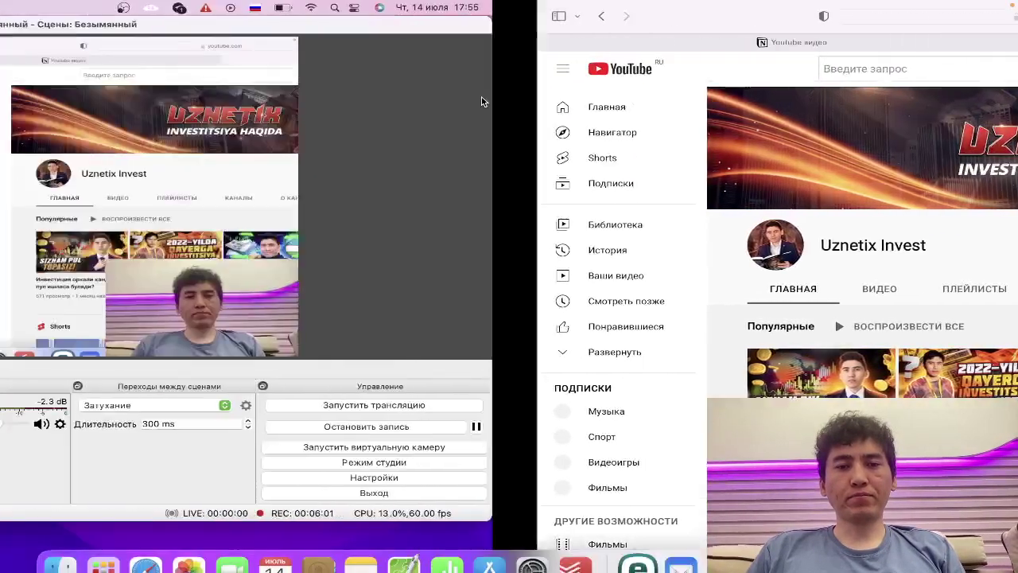